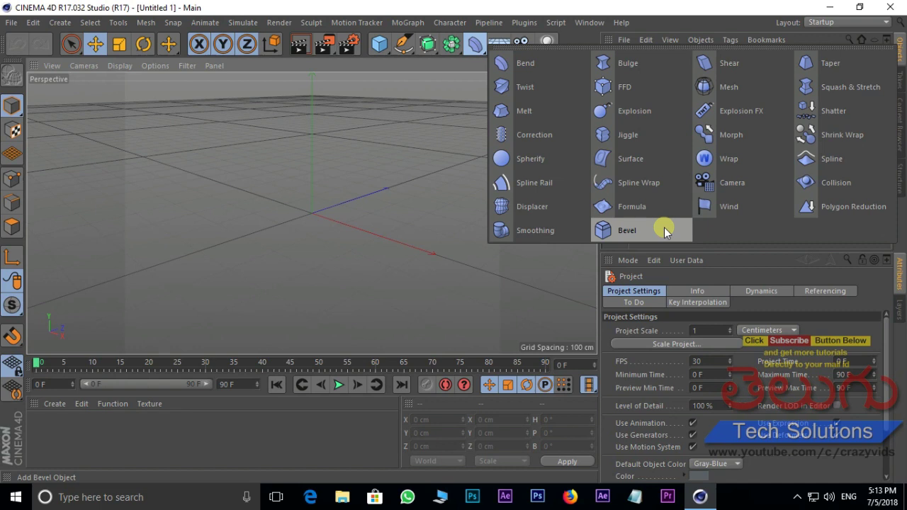
Add a Cube and parent a Bevel deformer under it, bevelling its edges at 1 cm.
left_click(381, 48)
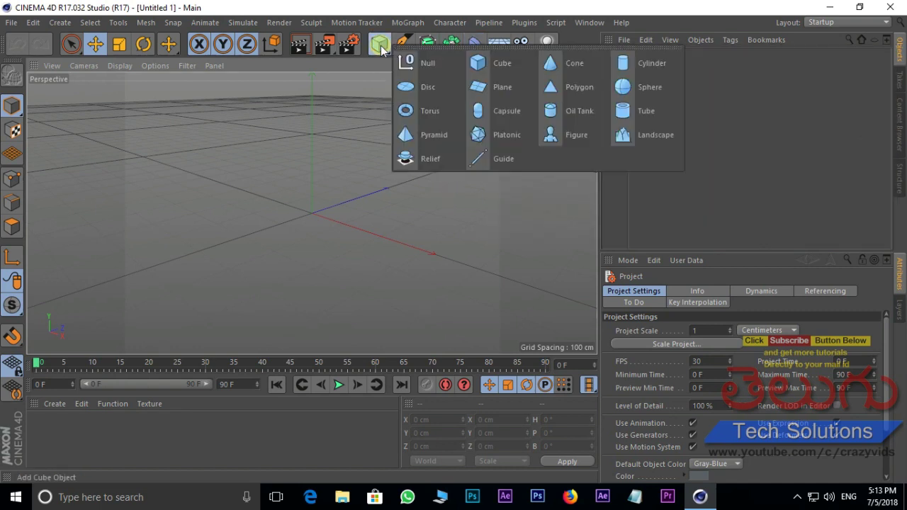
left_click(502, 64)
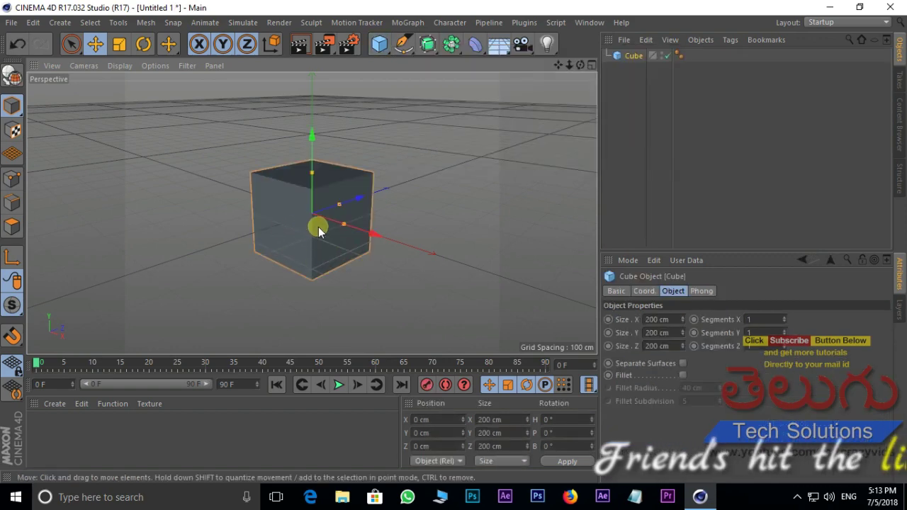
left_click(474, 43)
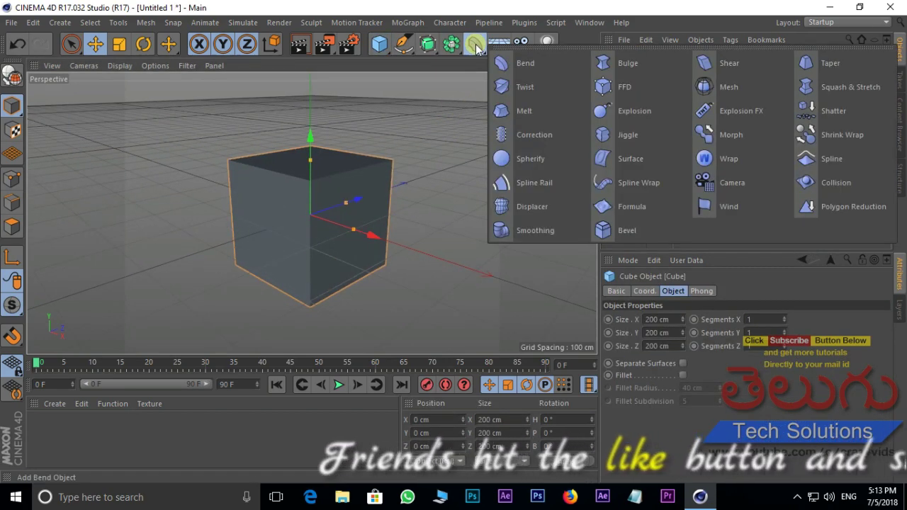
left_click(620, 229)
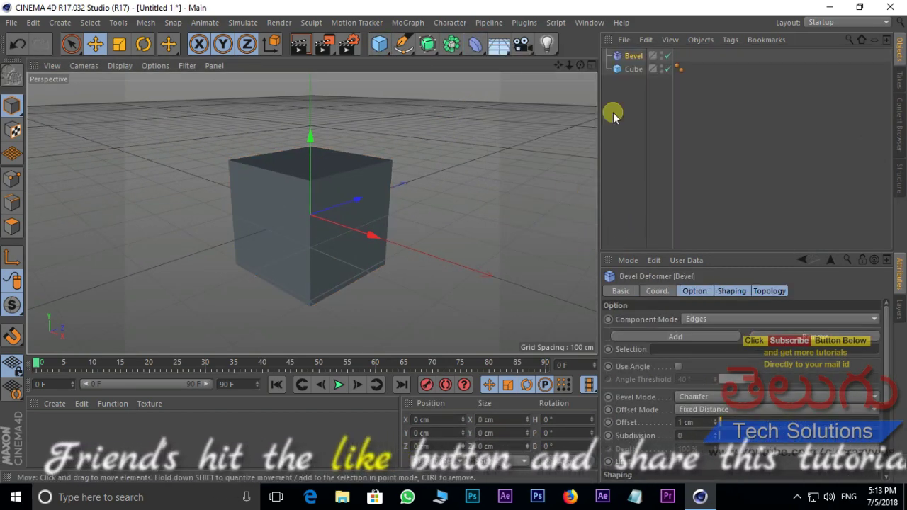
left_click_drag(634, 56, 633, 69)
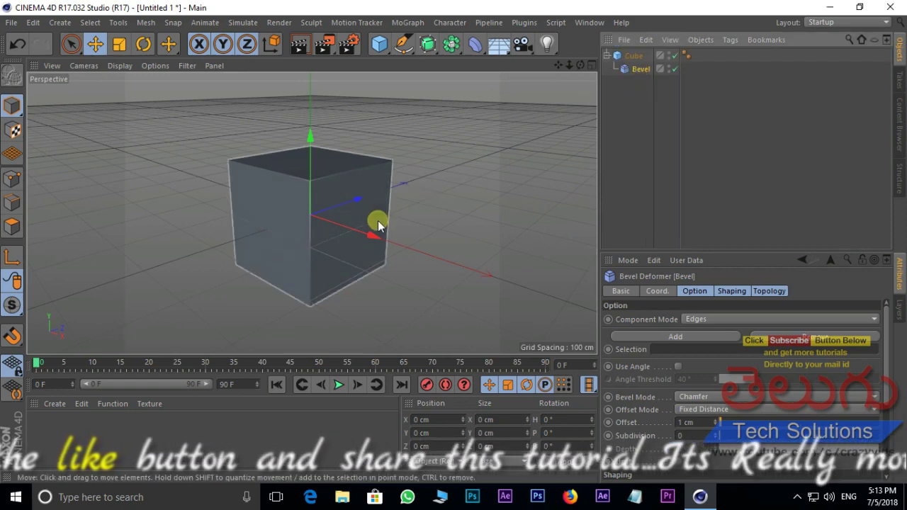
scroll(313, 178, "up", 1)
scroll(312, 177, "up", 2)
scroll(312, 174, "up", 3)
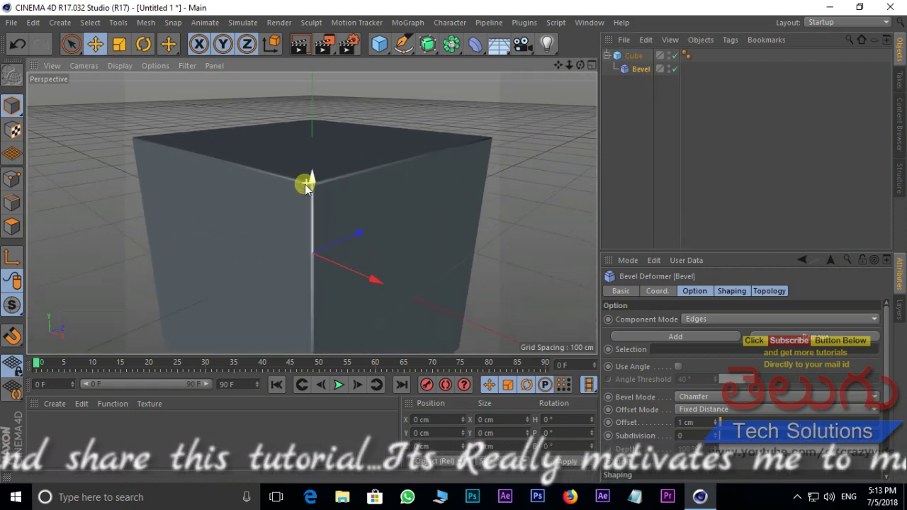
scroll(311, 183, "up", 3)
scroll(312, 184, "up", 2)
Widen the bevel offset to 10 cm.
mouse_move(394, 178)
left_mouse_down("alt")
mouse_move(403, 216)
mouse_move(481, 229)
mouse_move(409, 213)
mouse_move(404, 239)
left_mouse_up("alt")
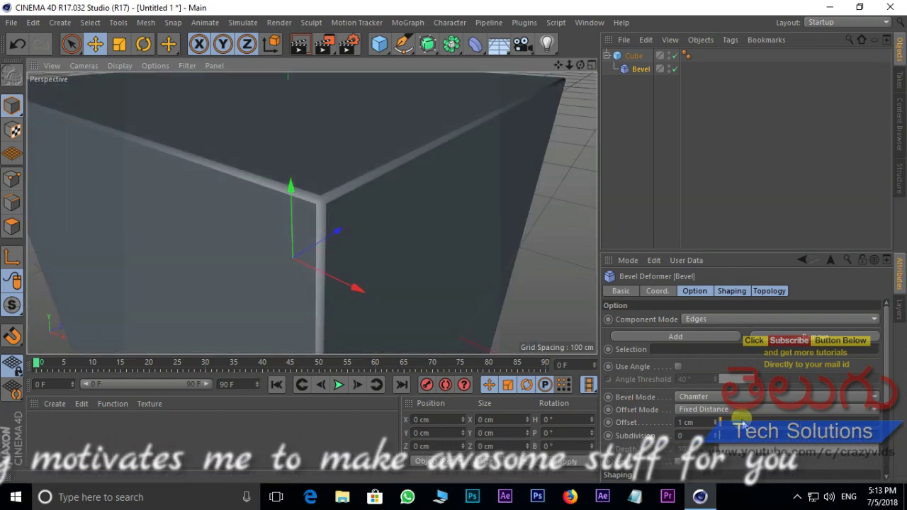
left_click_drag(726, 424, 758, 424)
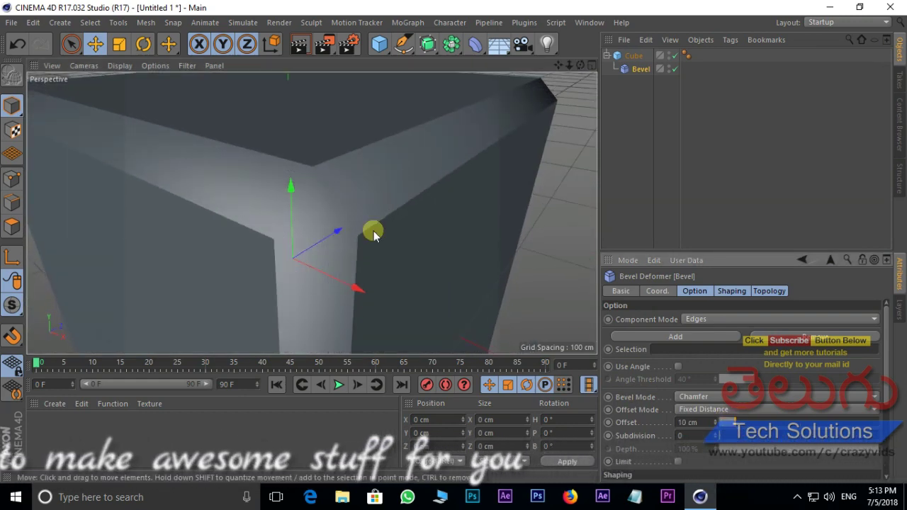
scroll(366, 163, "down", 3)
scroll(354, 198, "down", 3)
mouse_move(341, 236)
left_mouse_down("alt")
mouse_move(436, 256)
mouse_move(358, 264)
left_mouse_up("alt")
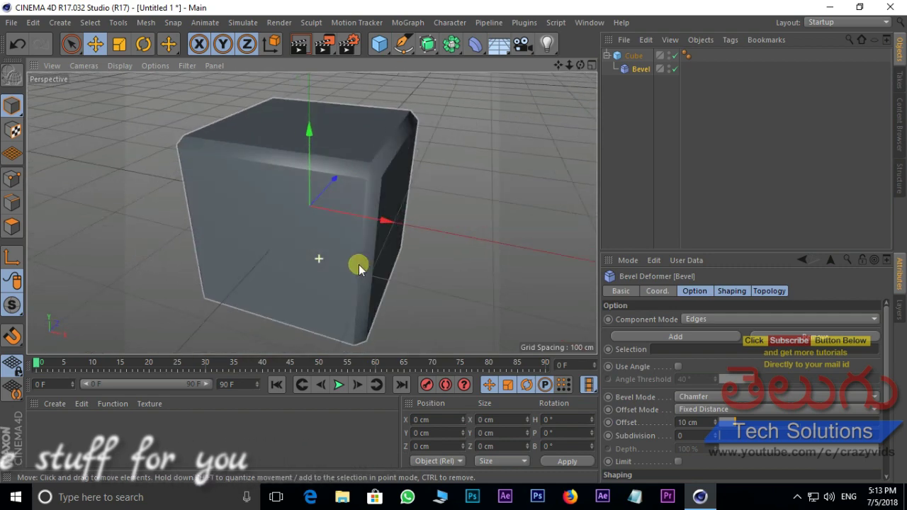
Switch the viewport to Gouraud Shading (Lines) to show the cube's edges.
left_click(124, 70)
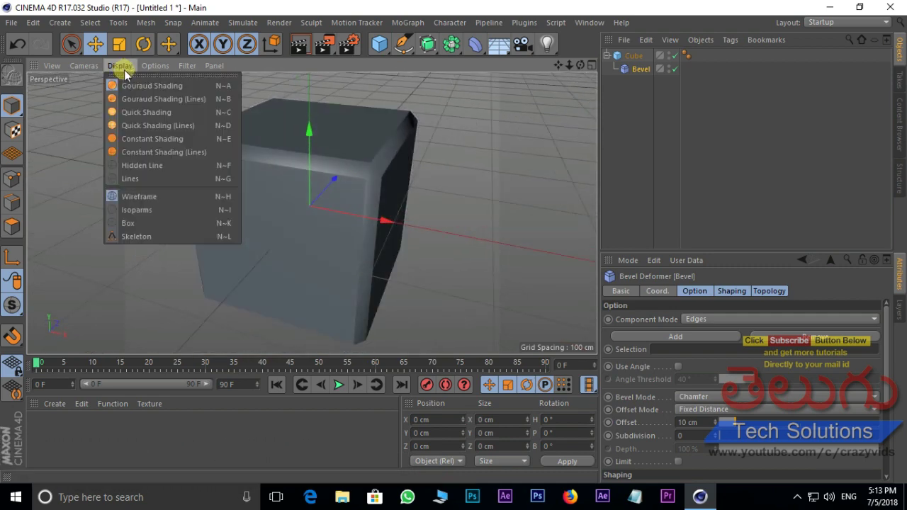
left_click(186, 100)
scroll(442, 166, "up", 3)
scroll(420, 177, "up", 2)
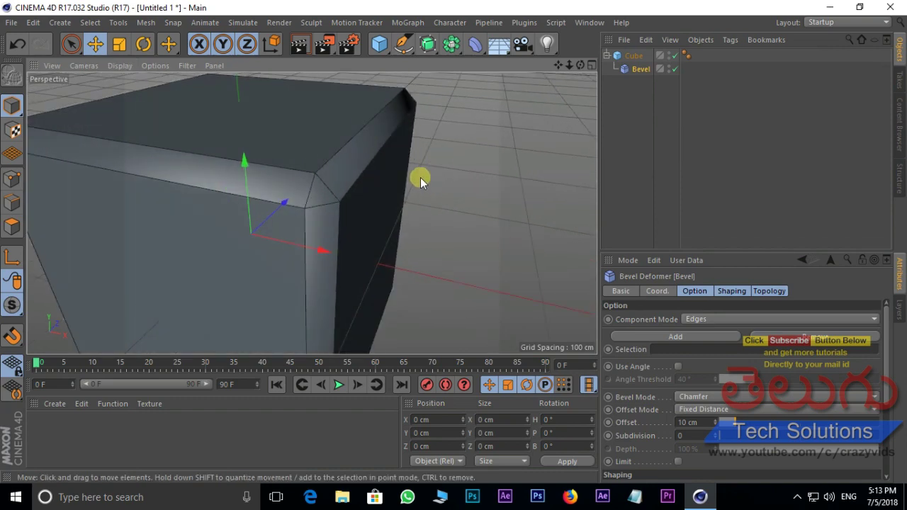
left_click_drag(420, 177, 390, 186, "alt")
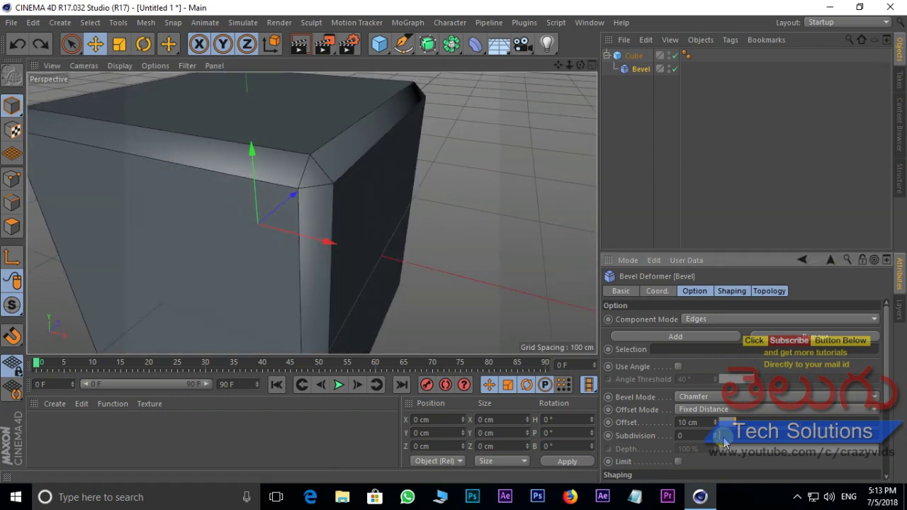
Give the bevel 3 subdivisions and -100% depth, orbiting to inspect the edges.
left_click_drag(722, 437, 730, 436)
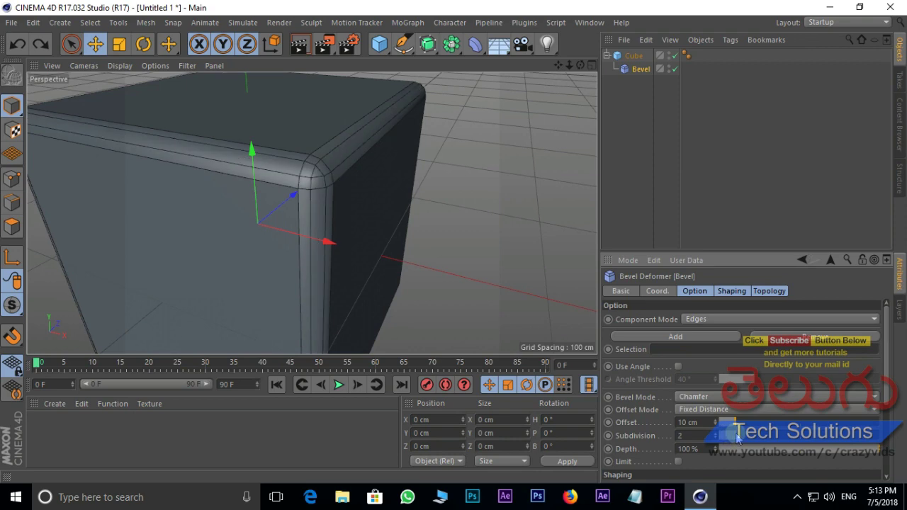
mouse_move(235, 241)
left_mouse_down("alt")
mouse_move(300, 151)
mouse_move(424, 229)
mouse_move(259, 248)
mouse_move(432, 239)
mouse_move(376, 248)
mouse_move(383, 237)
left_mouse_up("alt")
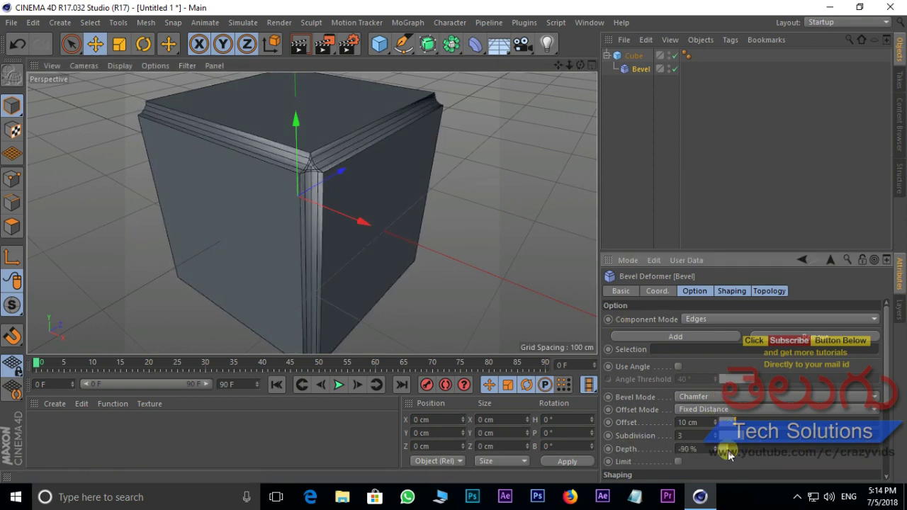
left_click_drag(406, 196, 370, 168, "alt")
mouse_move(314, 176)
left_mouse_down("alt")
mouse_move(456, 180)
mouse_move(486, 138)
mouse_move(459, 109)
mouse_move(302, 143)
mouse_move(350, 172)
mouse_move(446, 174)
mouse_move(412, 170)
left_mouse_up("alt")
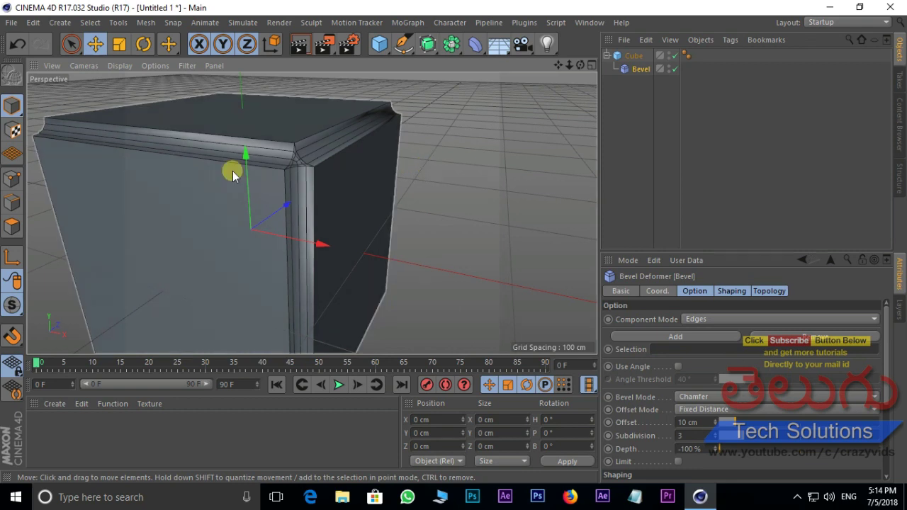
left_click(719, 320)
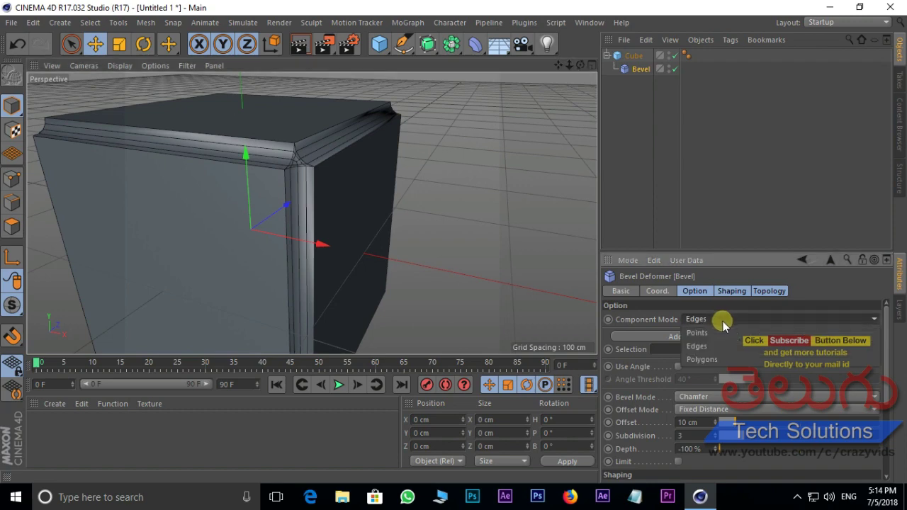
Switch the bevel to Points mode with 20 cm offset, 2 subdivisions and -80% depth.
left_click(707, 334)
mouse_move(546, 284)
left_mouse_down("alt")
mouse_move(348, 184)
mouse_move(413, 192)
mouse_move(289, 224)
mouse_move(513, 218)
mouse_move(333, 238)
mouse_move(232, 222)
left_mouse_up("alt")
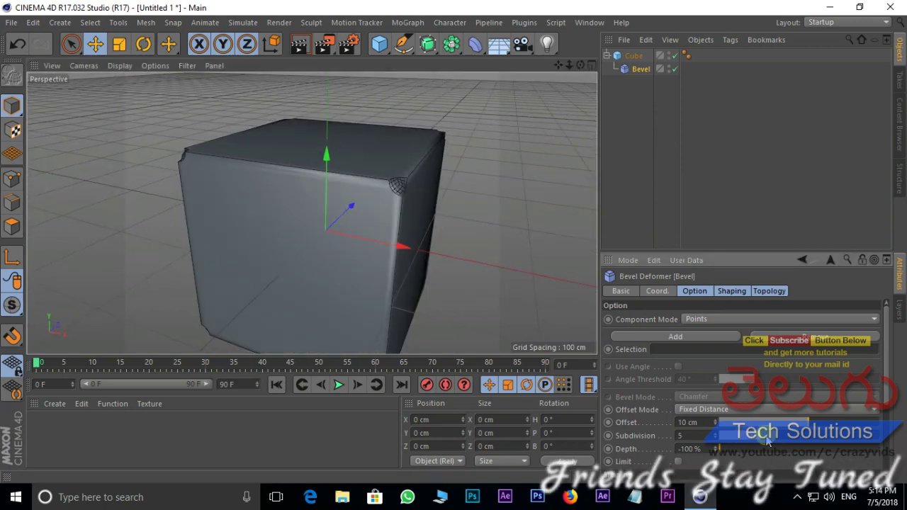
left_click_drag(716, 433, 819, 420)
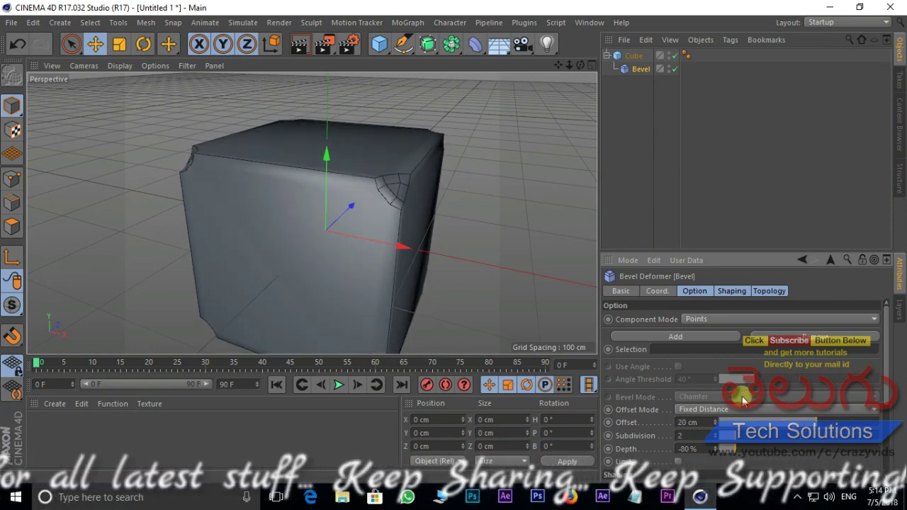
left_click(728, 320)
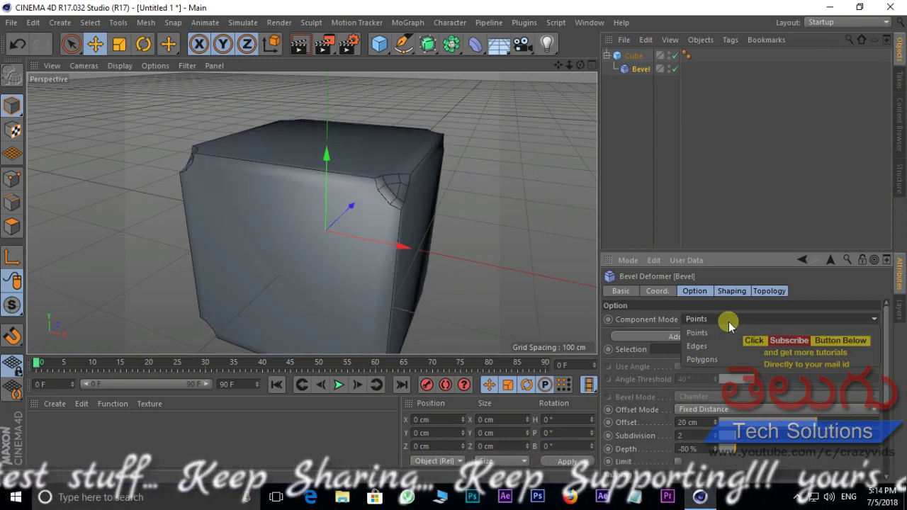
Set the bevel Component Mode to Polygons and switch the viewport to plain Gouraud Shading.
left_click(729, 359)
mouse_move(373, 242)
left_mouse_down("alt")
mouse_move(397, 196)
mouse_move(344, 219)
mouse_move(425, 259)
mouse_move(356, 233)
mouse_move(318, 257)
left_mouse_up("alt")
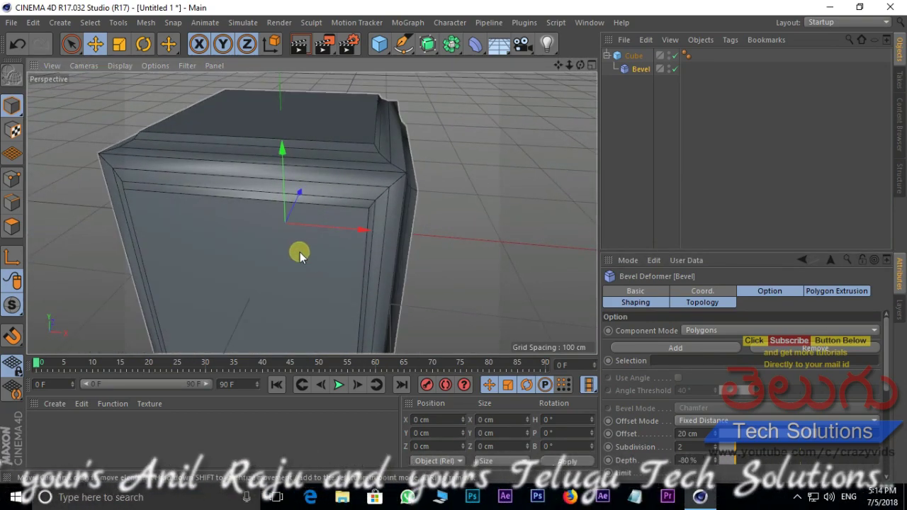
left_click(120, 65)
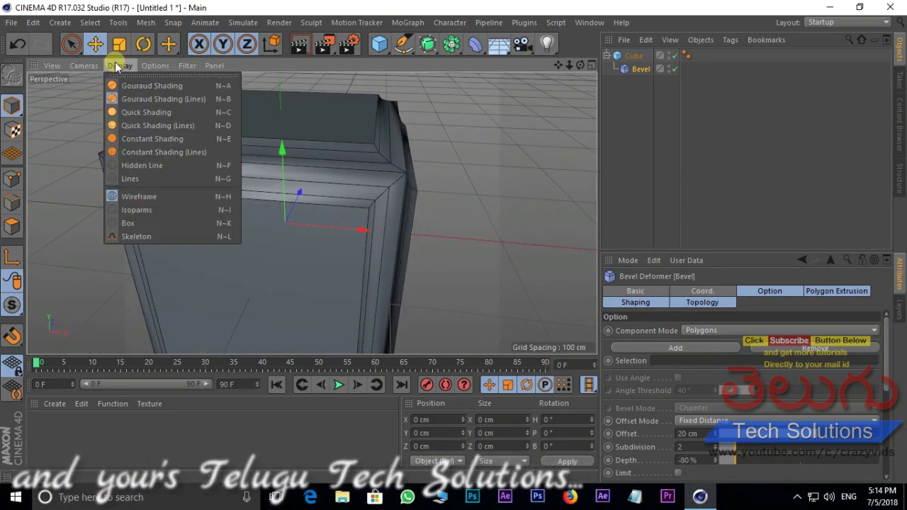
left_click(173, 85)
mouse_move(390, 172)
left_mouse_down("alt")
mouse_move(427, 158)
mouse_move(338, 172)
mouse_move(422, 181)
mouse_move(313, 199)
left_mouse_up("alt")
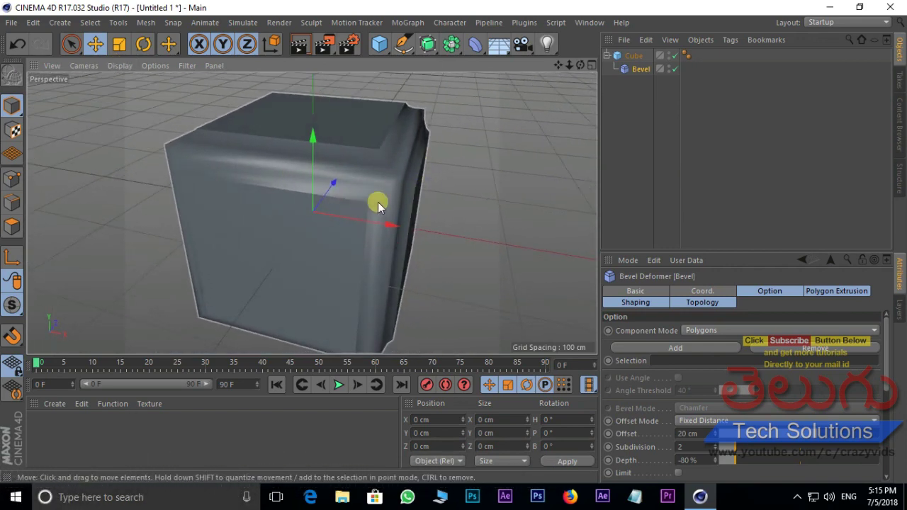
Create a pink material named Mat and apply it to the cube.
double_click(89, 429)
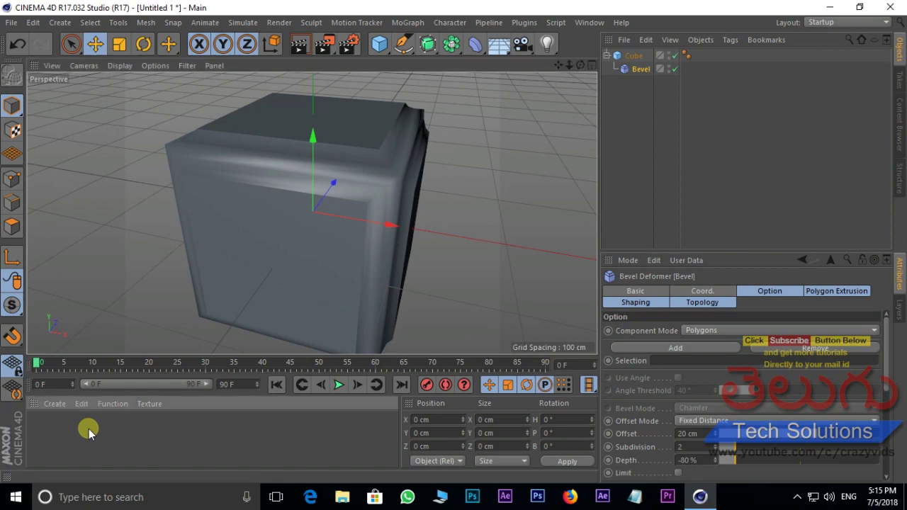
double_click(40, 430)
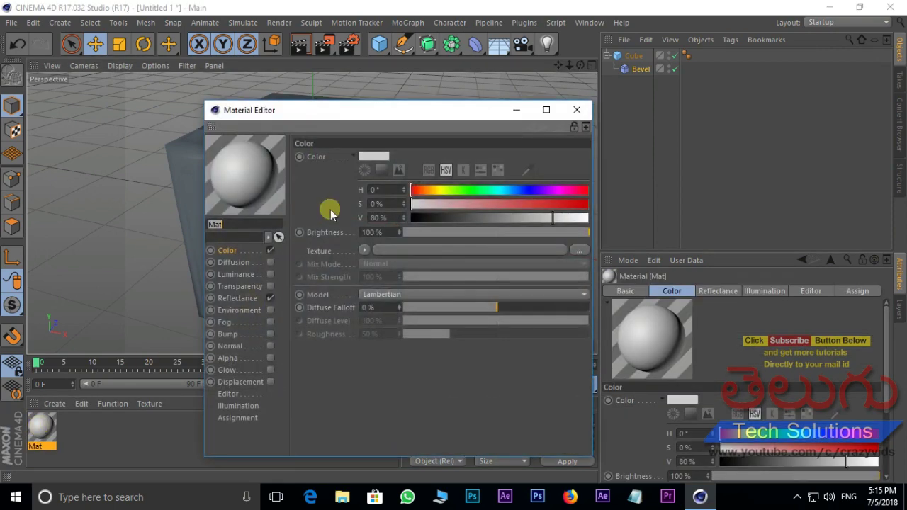
left_click(372, 157)
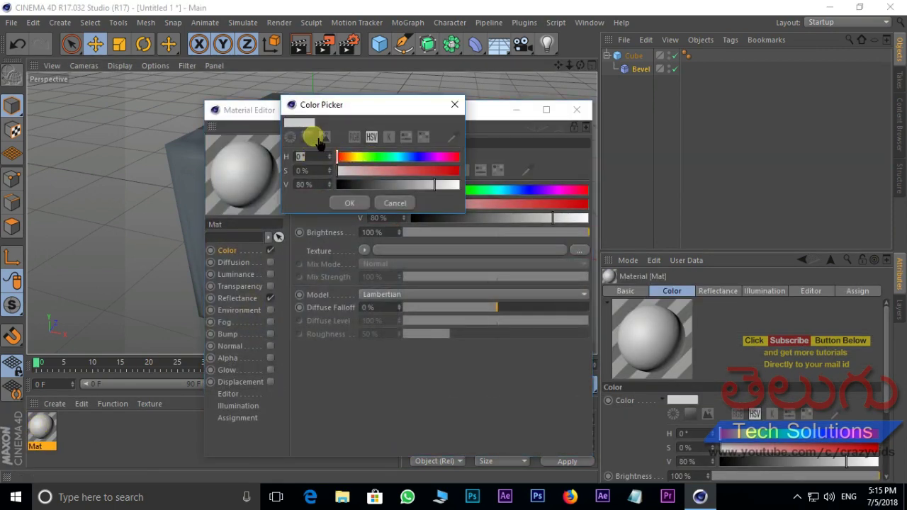
left_click(312, 137)
mouse_move(425, 218)
left_mouse_down()
mouse_move(431, 188)
mouse_move(448, 271)
left_mouse_up()
left_click(358, 328)
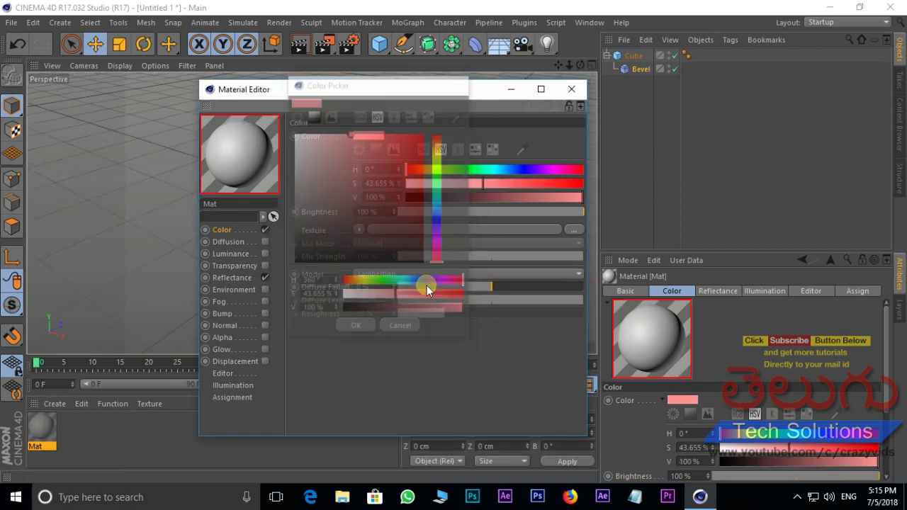
left_click(571, 89)
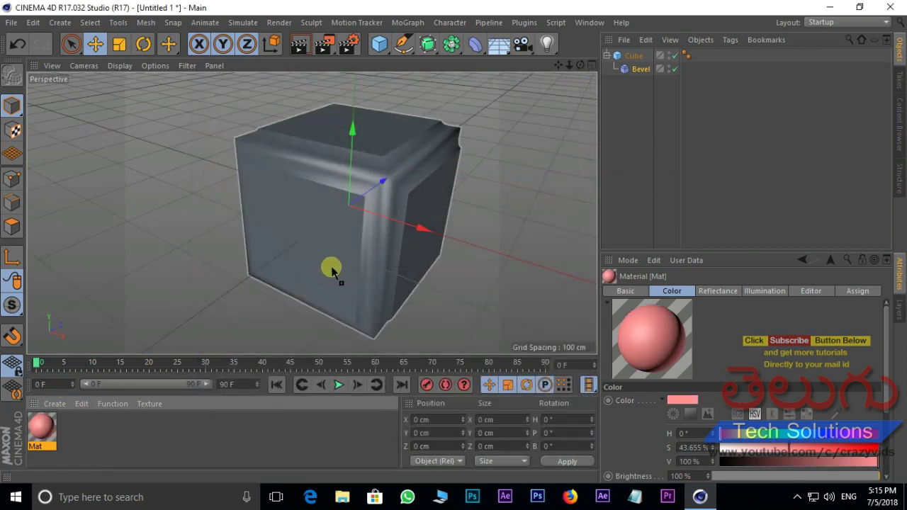
mouse_move(332, 272)
left_mouse_down()
mouse_move(364, 154)
mouse_move(444, 283)
mouse_move(412, 216)
mouse_move(348, 222)
left_mouse_up()
Switch to Gouraud Shading (Lines), orbit around and select the Cube.
left_click(120, 66)
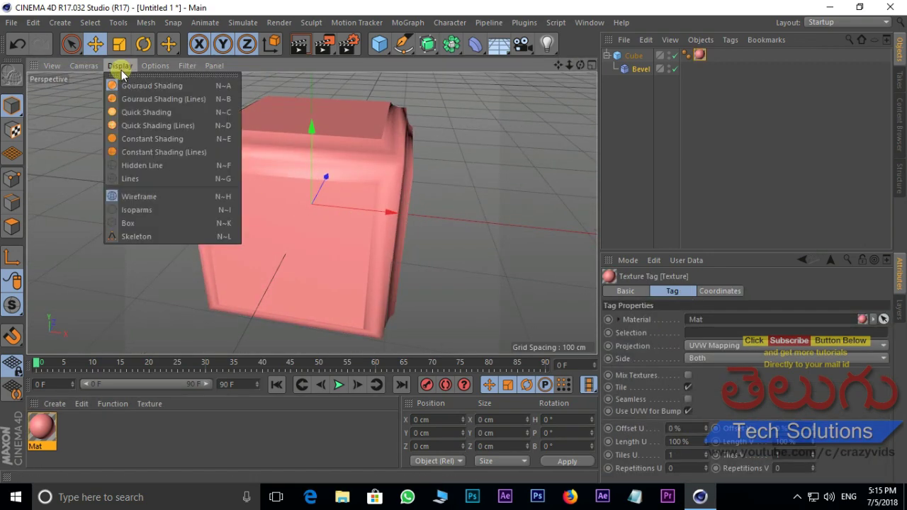
left_click(143, 100)
mouse_move(444, 167)
left_mouse_down("alt")
mouse_move(390, 146)
mouse_move(430, 174)
mouse_move(381, 162)
mouse_move(241, 278)
left_mouse_up("alt")
left_click(240, 278)
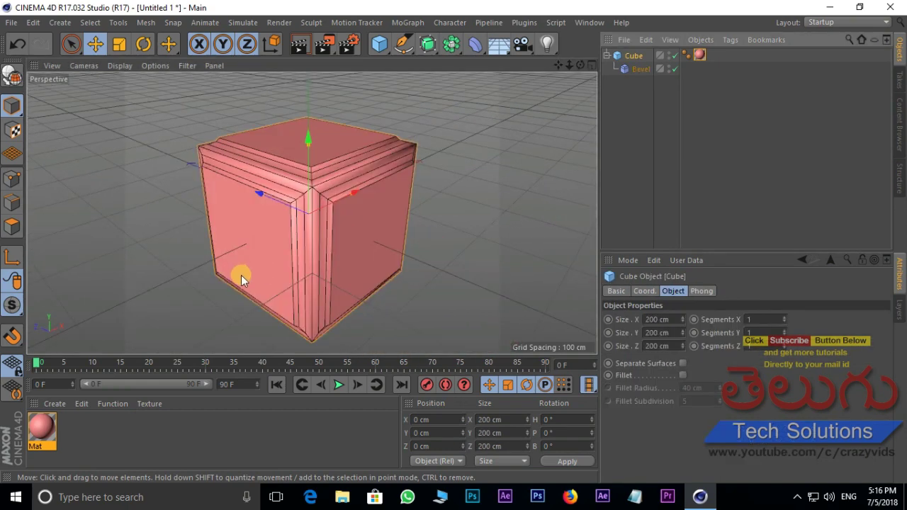
Set the Bevel's polygon extrusion to -18 cm and orbit to check the sunken faces.
left_click(641, 70)
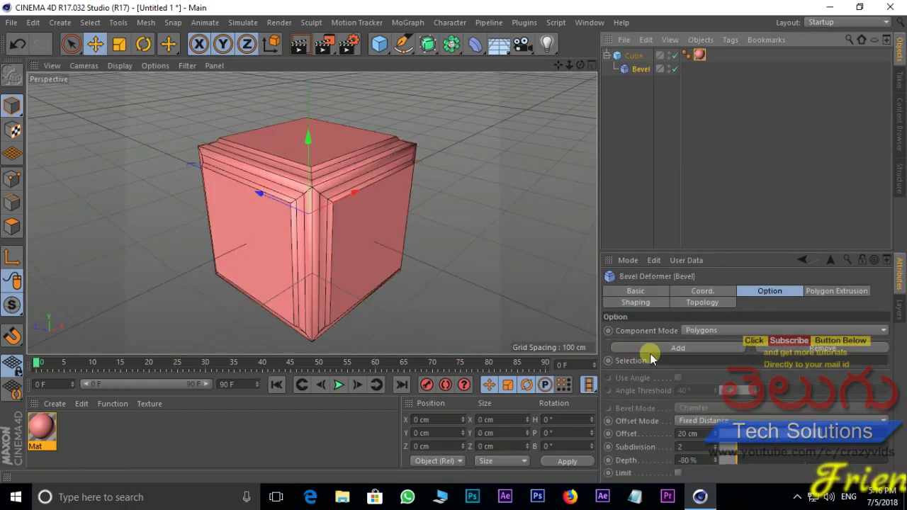
left_click(846, 292)
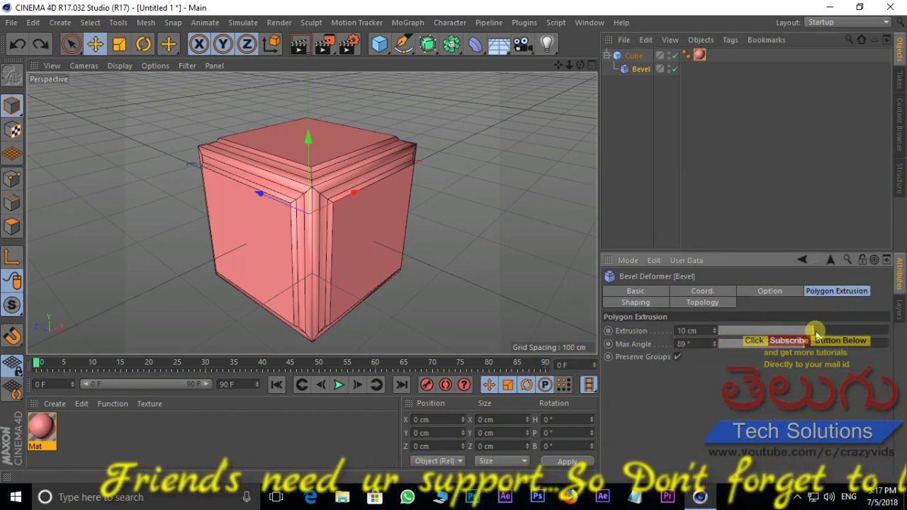
mouse_move(812, 332)
left_mouse_down()
mouse_move(876, 332)
mouse_move(790, 331)
left_mouse_up()
mouse_move(395, 234)
left_mouse_down("alt")
mouse_move(347, 272)
mouse_move(374, 189)
mouse_move(477, 228)
mouse_move(301, 260)
mouse_move(334, 258)
mouse_move(331, 279)
mouse_move(331, 266)
left_mouse_up("alt")
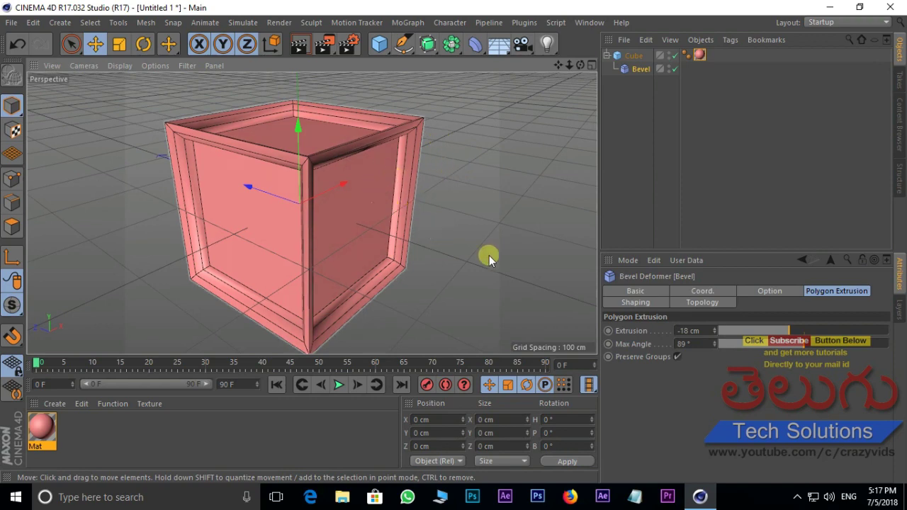
mouse_move(489, 255)
left_mouse_down("alt")
mouse_move(352, 191)
mouse_move(398, 186)
left_mouse_up("alt")
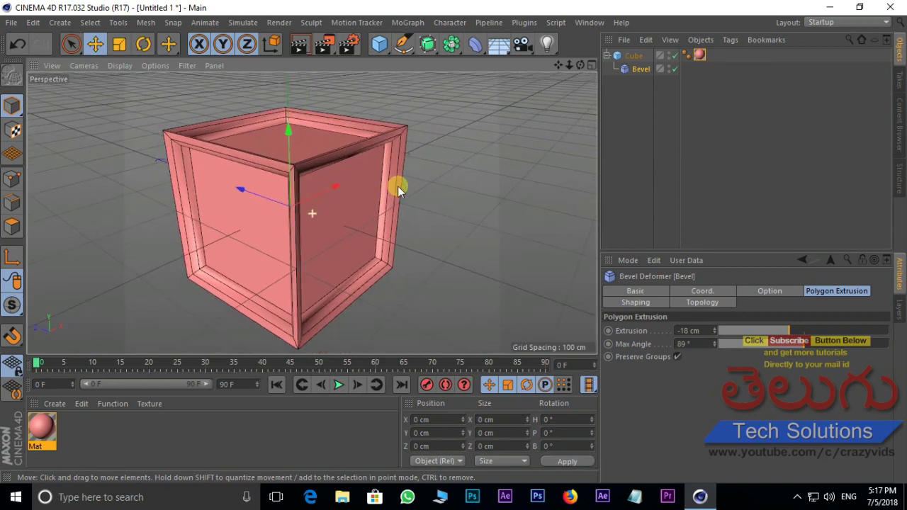
Adjust the bevel's Shaping tension and change its Shape from Round to User.
left_click(642, 304)
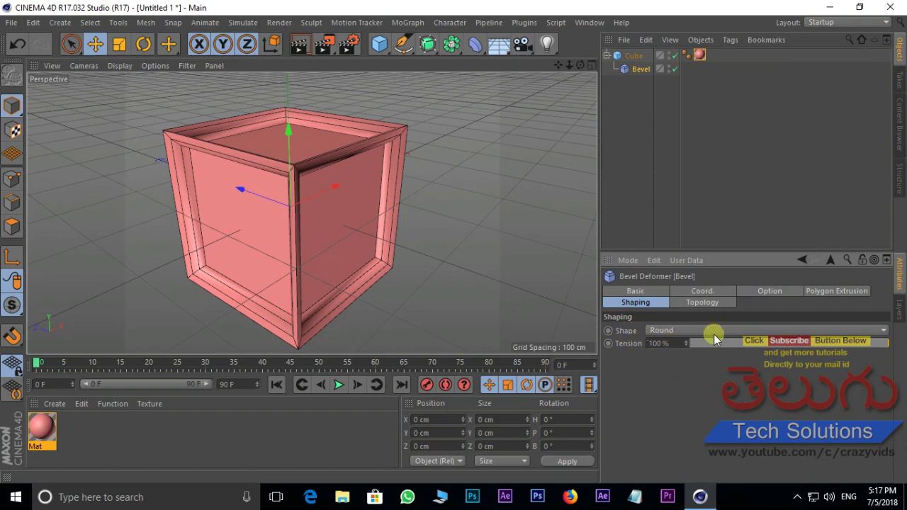
left_click_drag(811, 346, 900, 358)
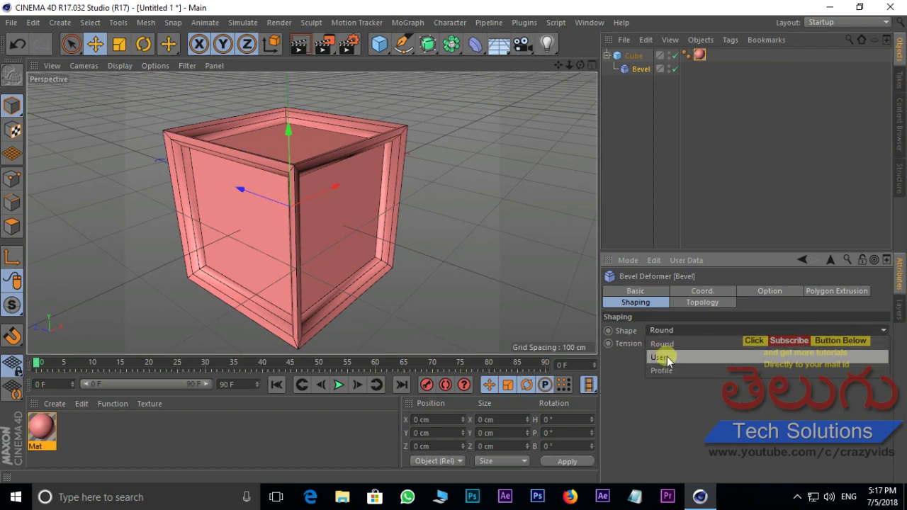
left_click(667, 359)
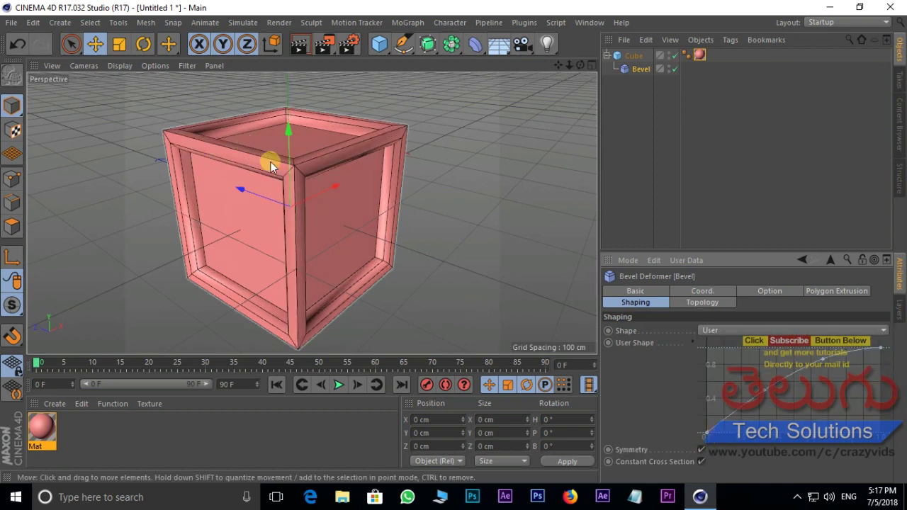
scroll(305, 156, "up", 3)
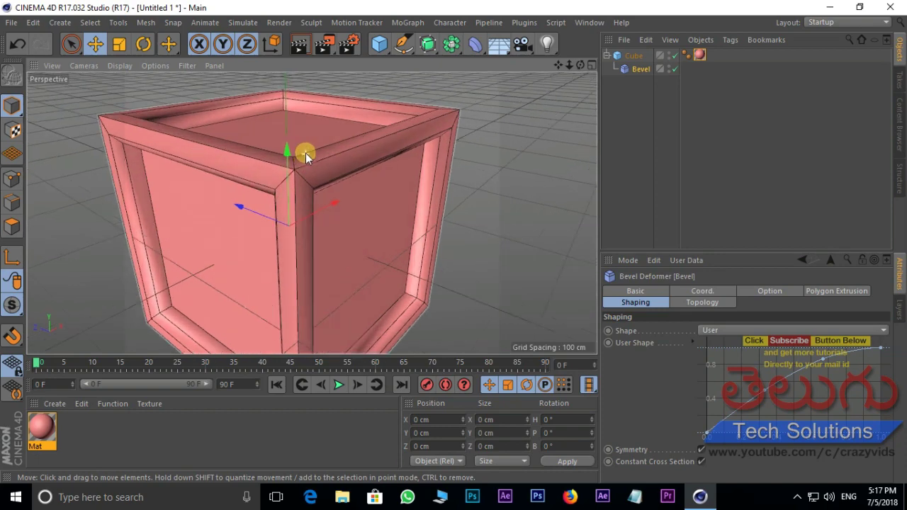
Reshape the User bevel curve by dragging two of its points up and down.
left_click(765, 395)
left_click_drag(790, 412, 826, 374)
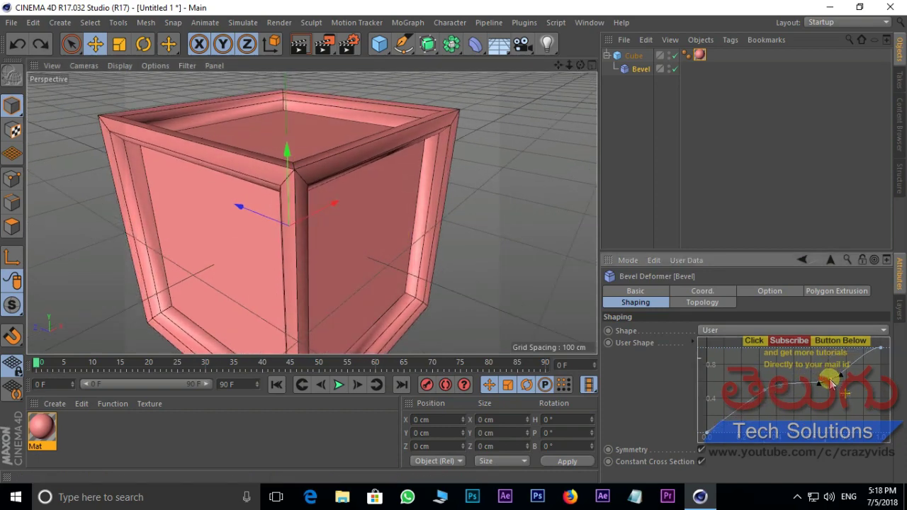
scroll(309, 146, "up", 2)
scroll(309, 146, "up", 2)
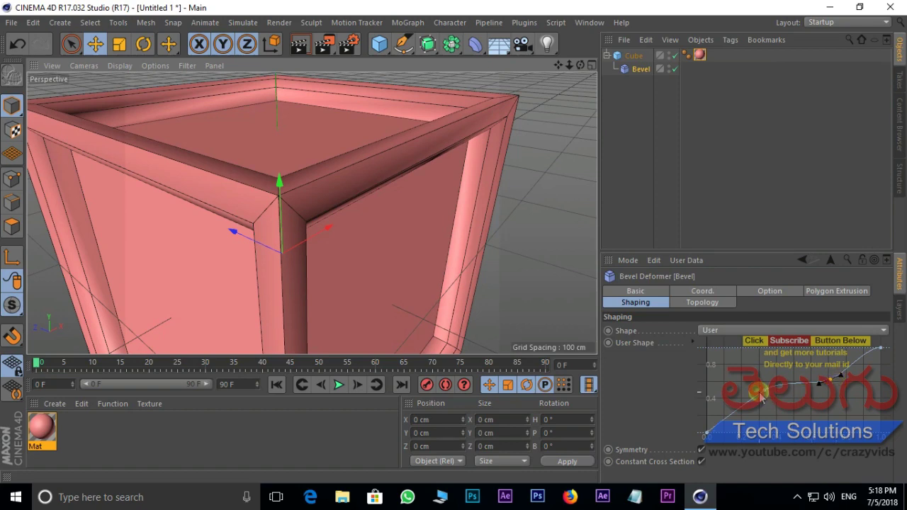
left_click(765, 394)
left_click_drag(769, 400, 799, 411)
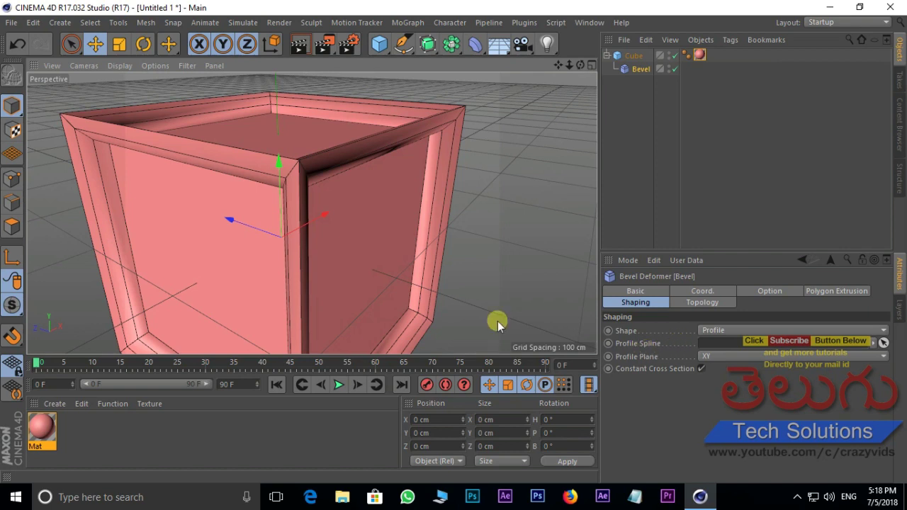
Maximise the Front view and activate the Pen tool in Bezier mode.
middle_click(503, 199)
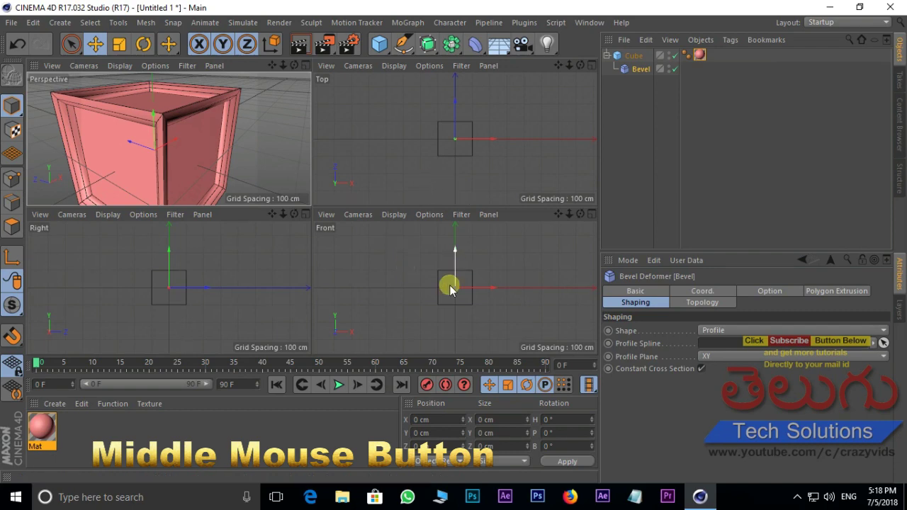
middle_click(398, 271)
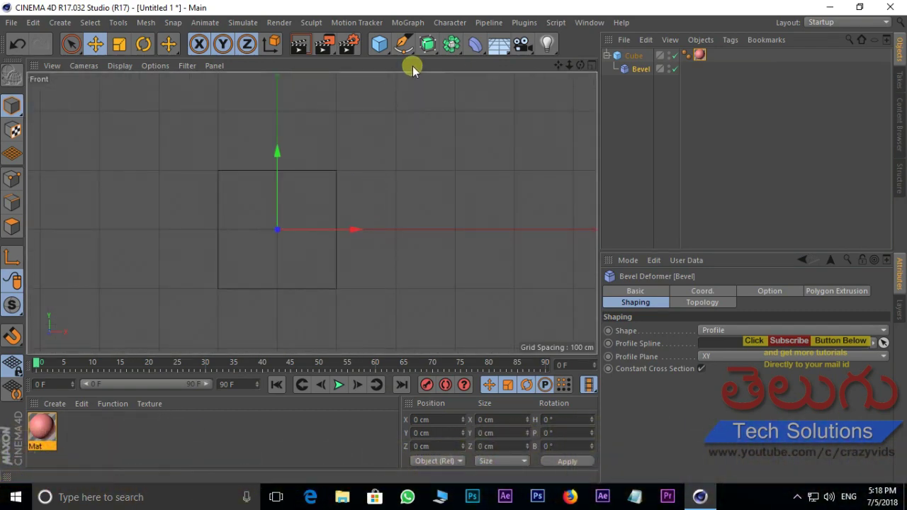
left_click_drag(399, 49, 433, 61)
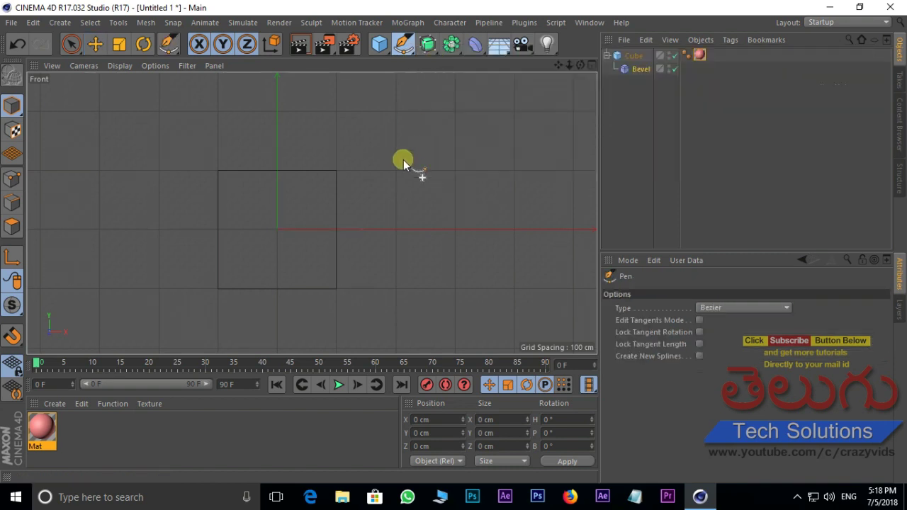
Draw a short L-shaped Bezier spline with a curved end beside the cube, undoing the extra point.
left_click(364, 173)
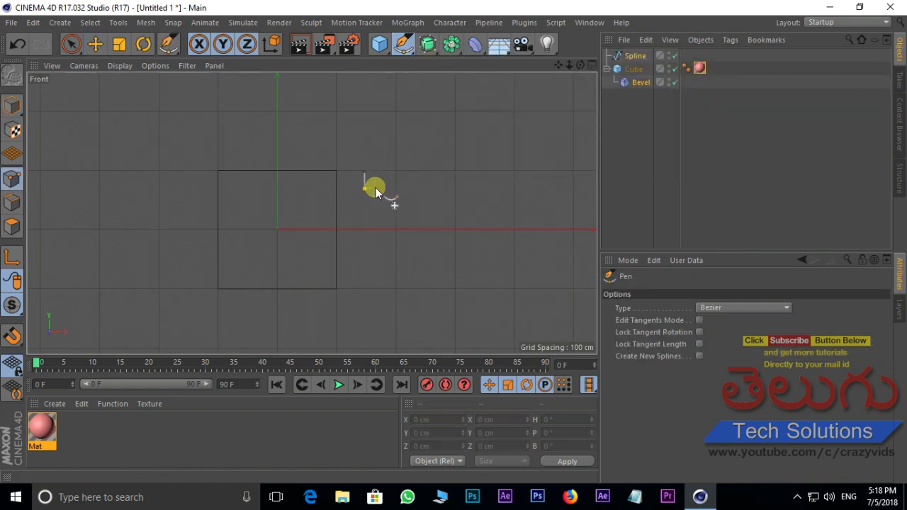
left_click_drag(380, 190, 380, 206)
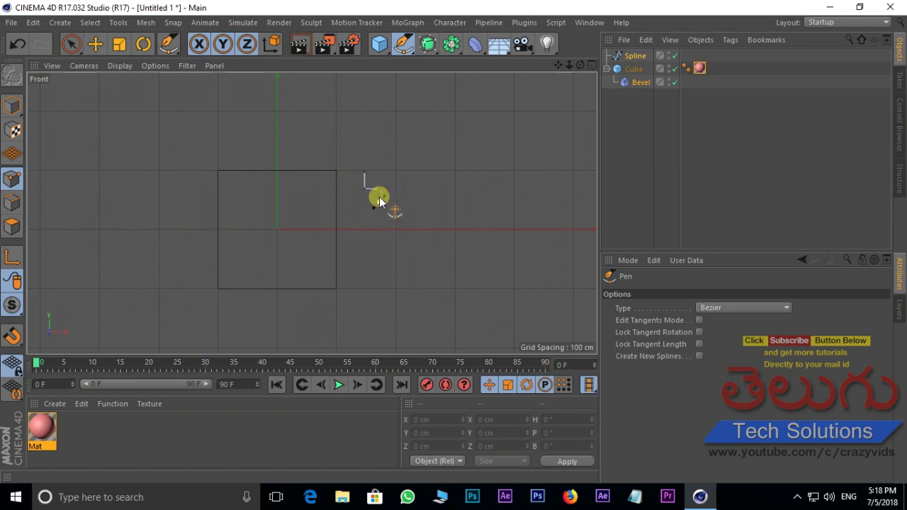
scroll(376, 201, "up", 3)
scroll(376, 201, "up", 2)
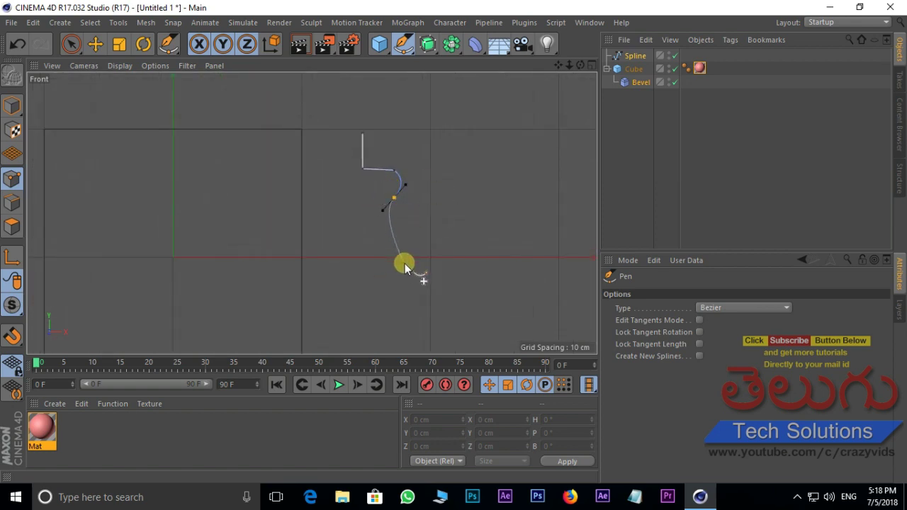
key("ctrl+z")
scroll(435, 203, "down", 2)
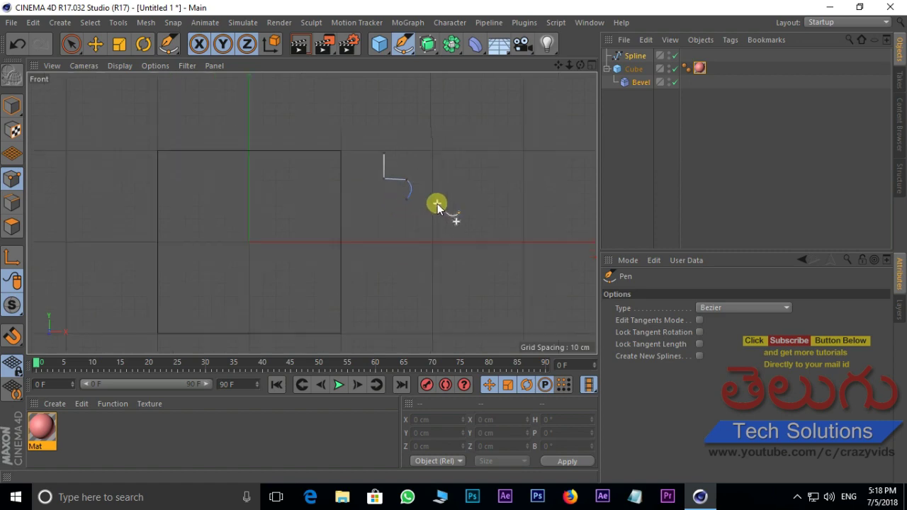
scroll(418, 212, "down", 1)
Return to the maximised Perspective view and orbit around the cube.
middle_click(404, 222)
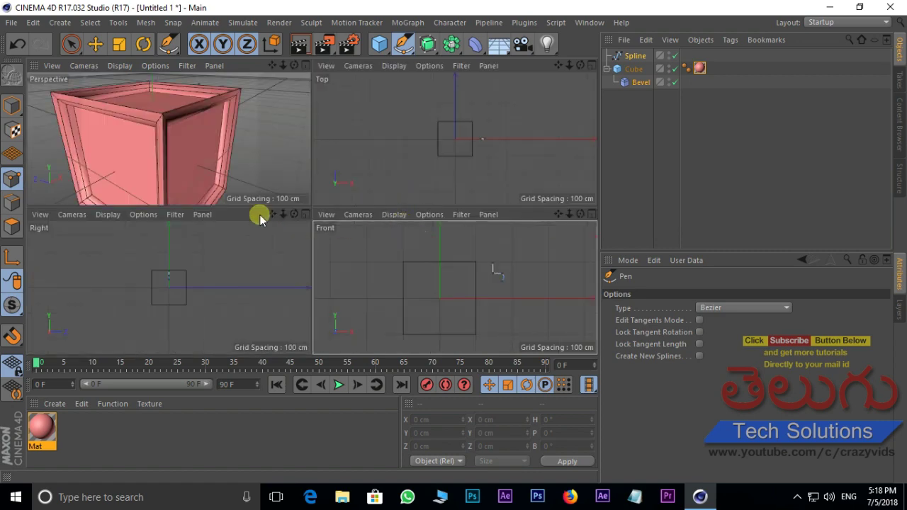
middle_click(253, 142)
mouse_move(319, 208)
left_mouse_down("alt")
mouse_move(378, 200)
mouse_move(375, 172)
mouse_move(326, 185)
mouse_move(386, 188)
mouse_move(325, 228)
mouse_move(403, 186)
left_mouse_up("alt")
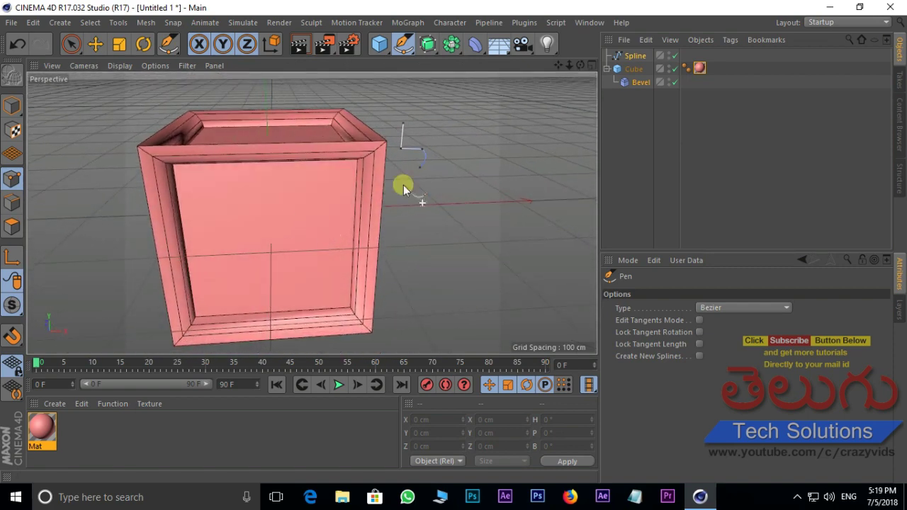
Assign the drawn Spline as the Bevel deformer's Profile Spline.
left_click(640, 83)
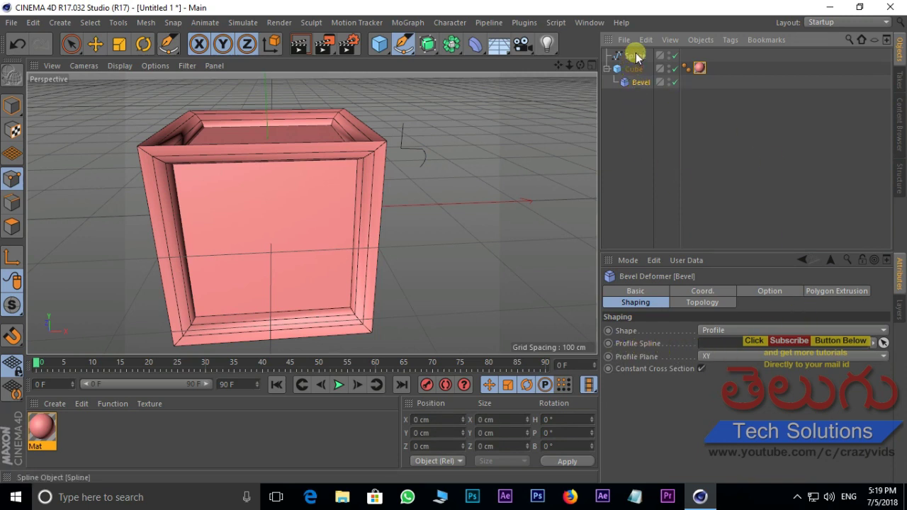
left_click_drag(634, 56, 777, 346)
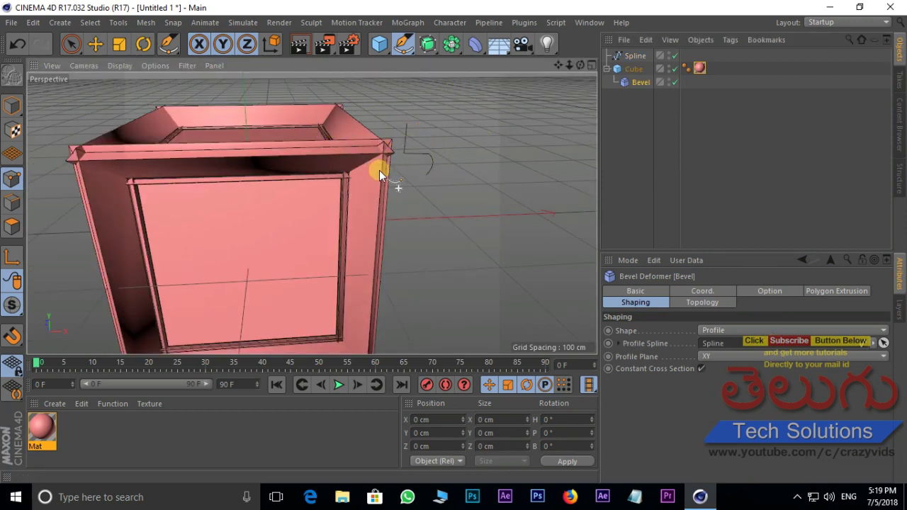
mouse_move(396, 166)
left_mouse_down("alt")
mouse_move(409, 168)
mouse_move(308, 160)
mouse_move(312, 224)
mouse_move(373, 241)
left_mouse_up("alt")
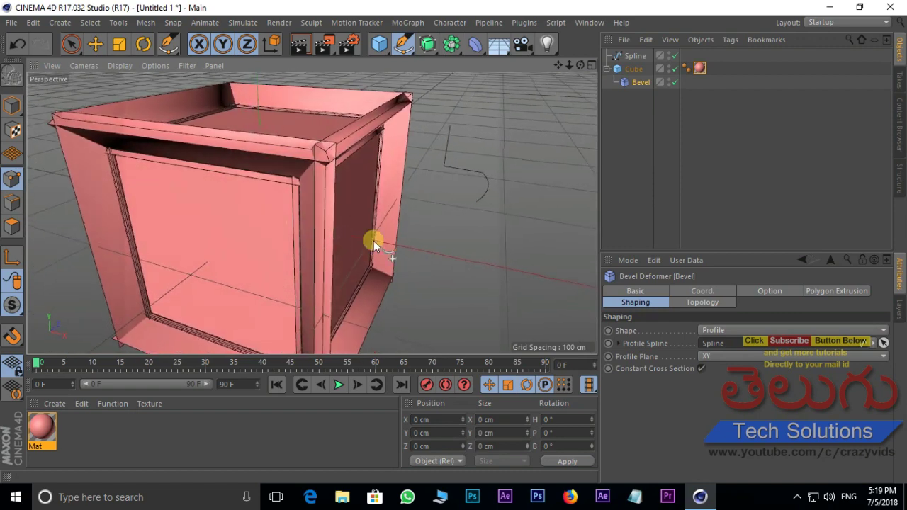
Change the bevel's Profile Plane from XY to XZ and orbit to inspect the cube.
left_click(727, 358)
left_click(716, 376)
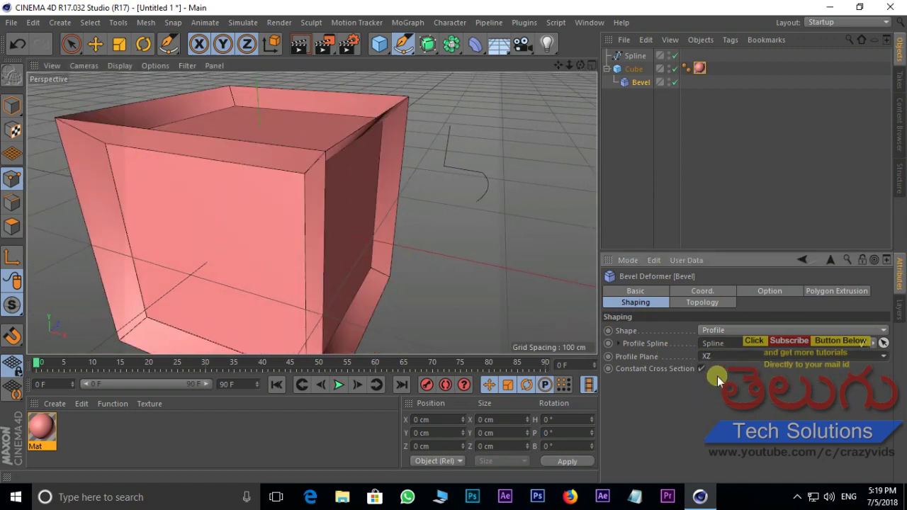
mouse_move(343, 137)
left_mouse_down("alt")
mouse_move(520, 195)
mouse_move(223, 182)
mouse_move(330, 210)
left_mouse_up("alt")
mouse_move(258, 179)
left_mouse_down("alt")
mouse_move(488, 208)
mouse_move(395, 187)
mouse_move(485, 218)
mouse_move(353, 251)
mouse_move(334, 221)
mouse_move(319, 225)
left_mouse_up("alt")
scroll(353, 250, "up", 2)
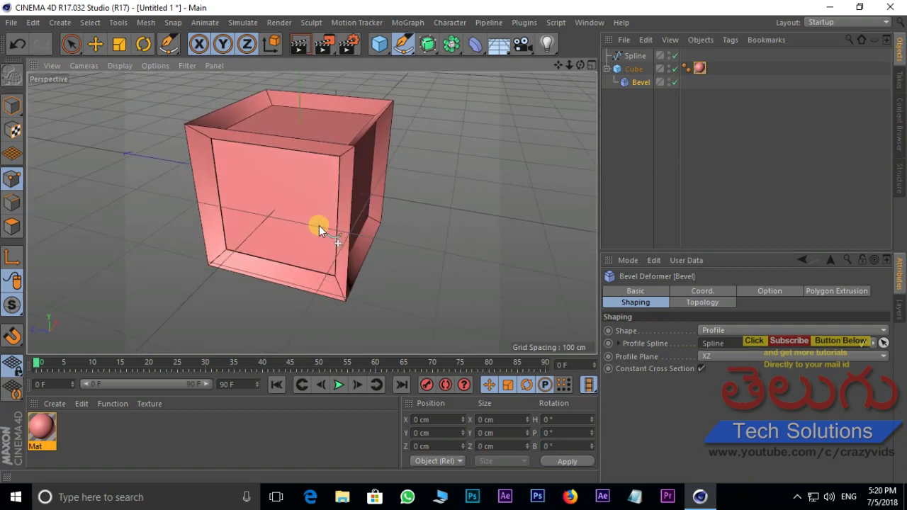